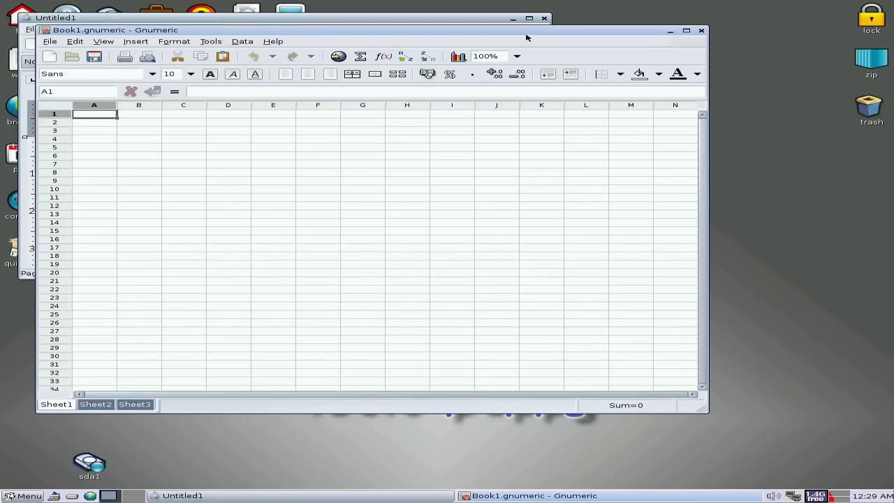
Step: Close the blank AbiWord Untitled1 document
click(545, 19)
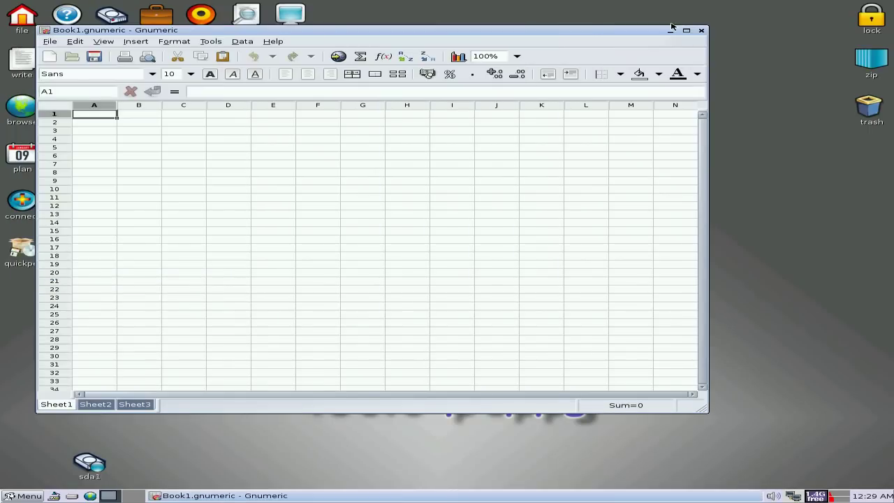
click(702, 31)
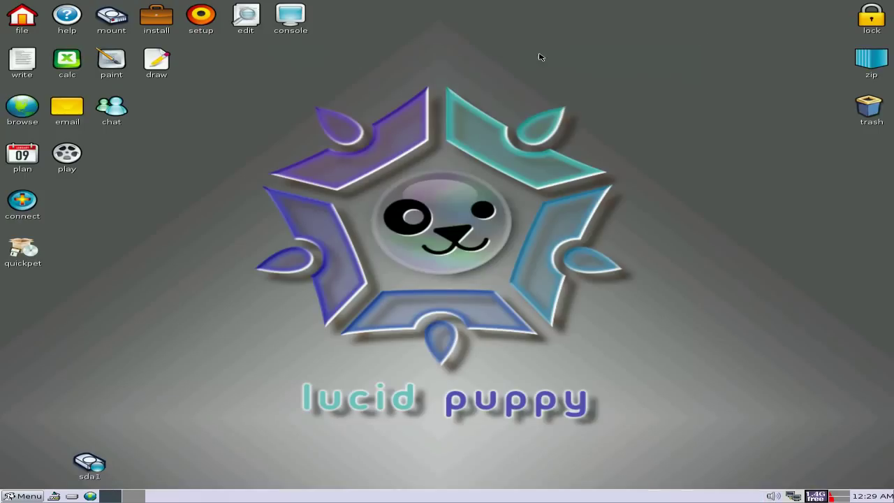
click(117, 72)
click(162, 70)
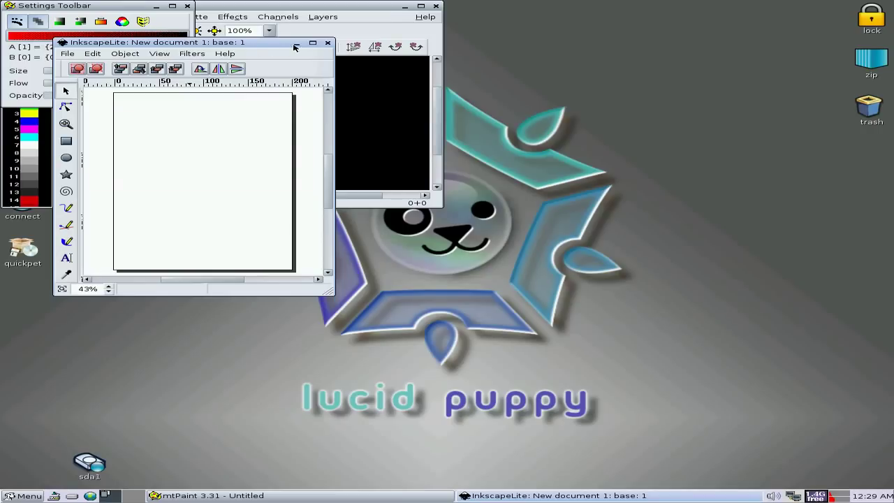
click(327, 45)
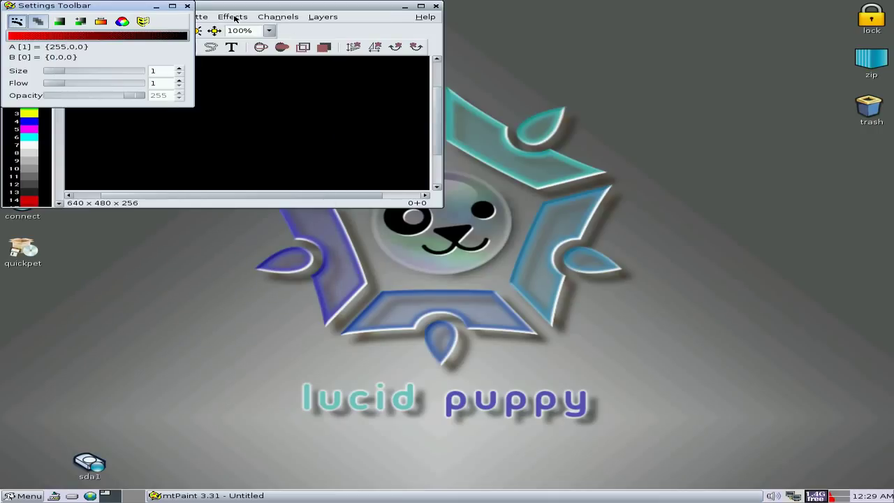
click(186, 7)
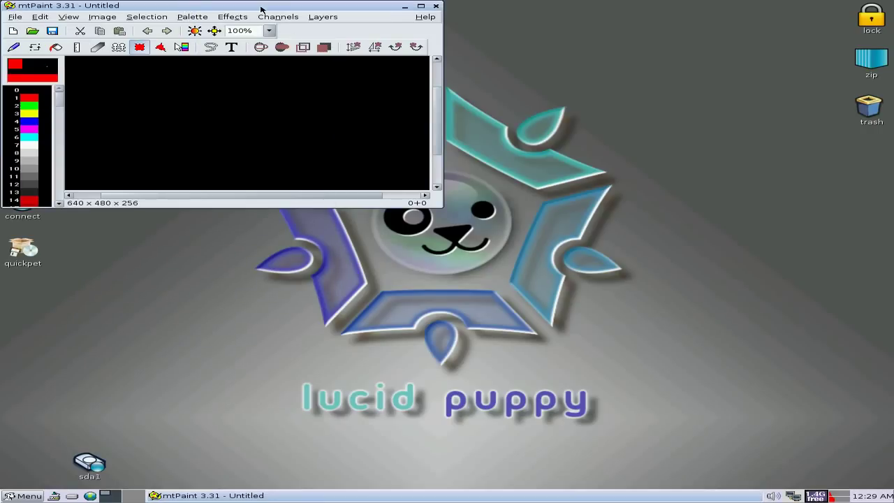
click(436, 8)
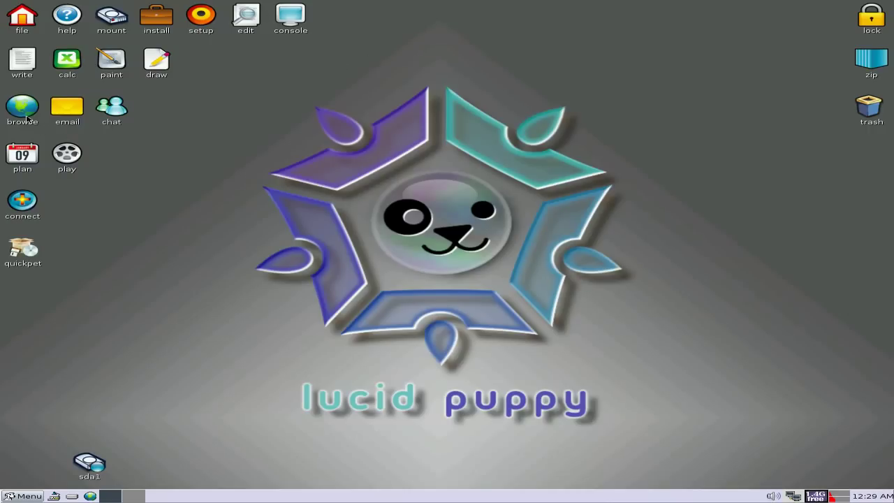
Step: Connect the wired eth0 interface in Simple Network Setup, keeping SNS as the default tool
click(23, 201)
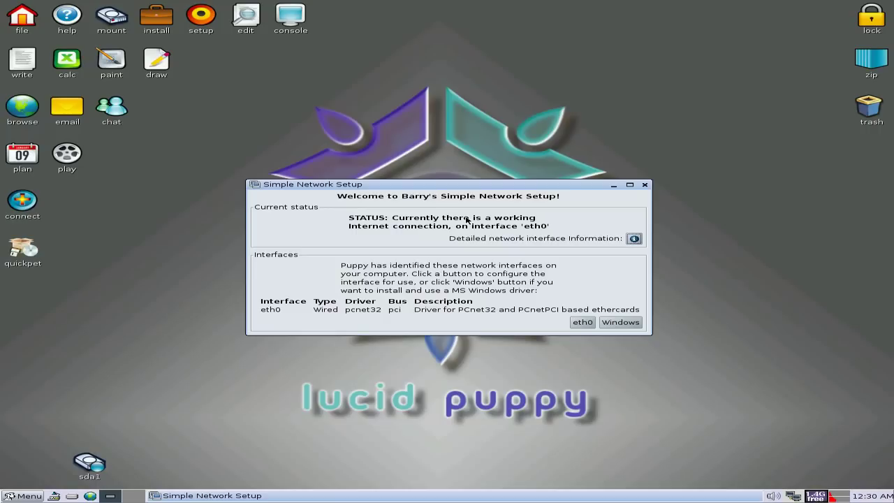
click(581, 322)
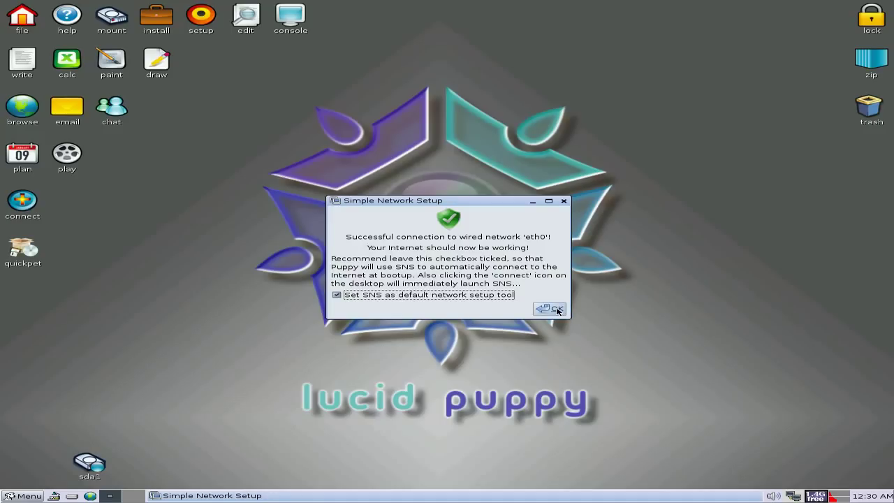
click(551, 309)
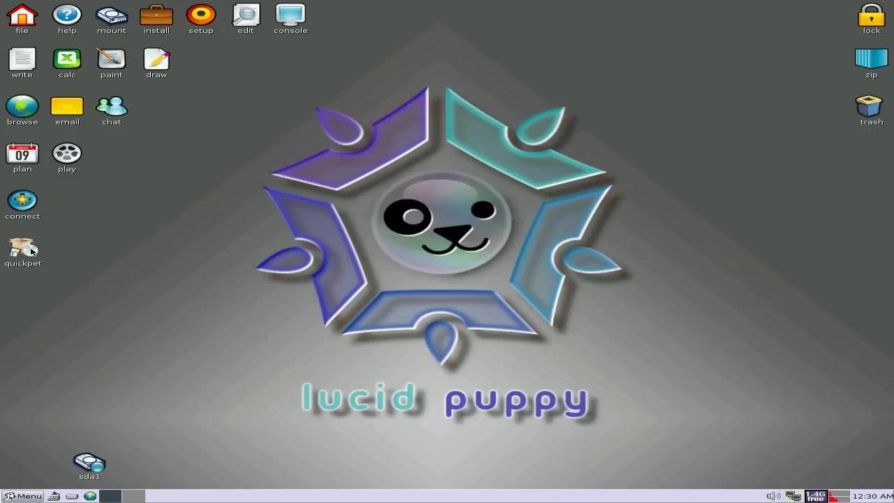
Step: Install SeaMonkey from Seamonkey-2.0.4-Lucid.pet via Browser Installer and clear the success notices
click(23, 108)
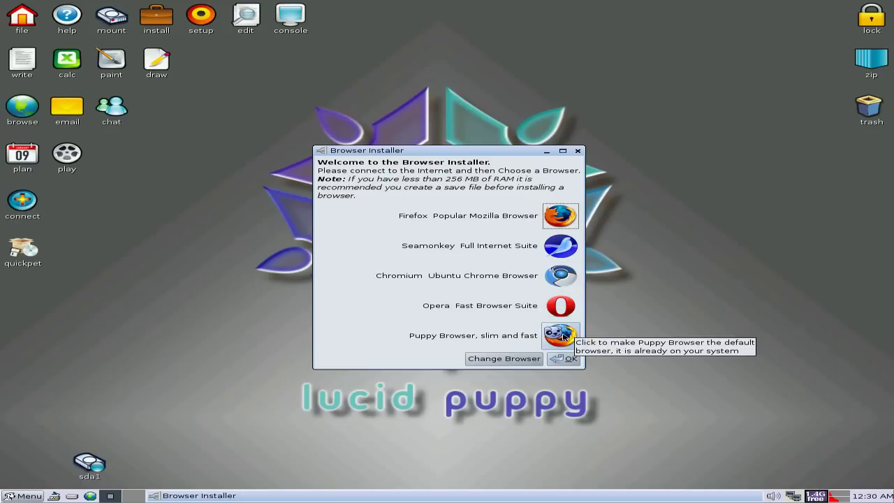
click(563, 250)
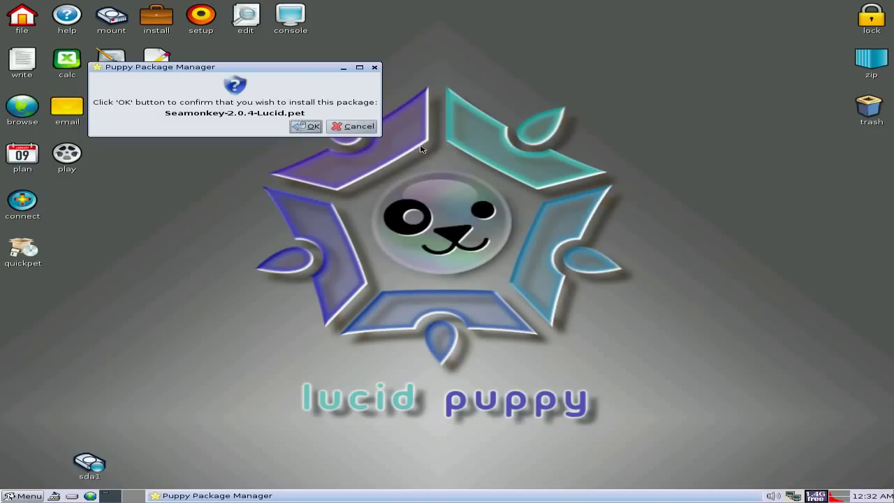
click(309, 128)
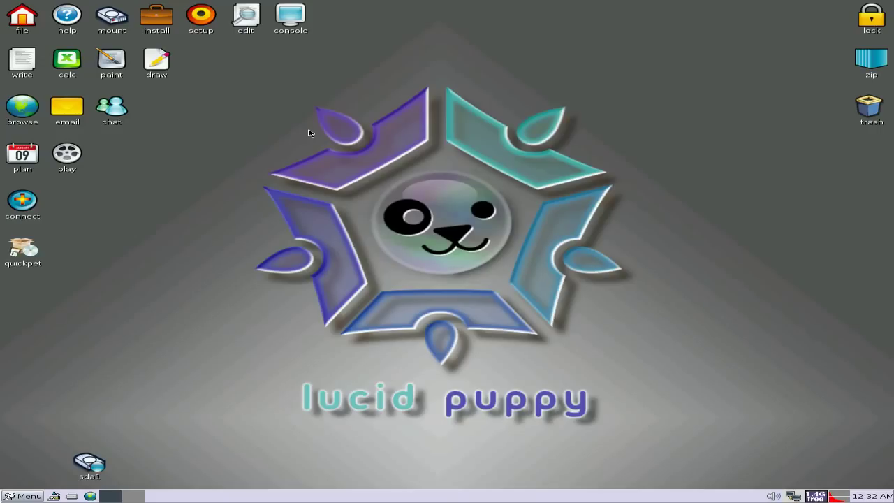
click(372, 159)
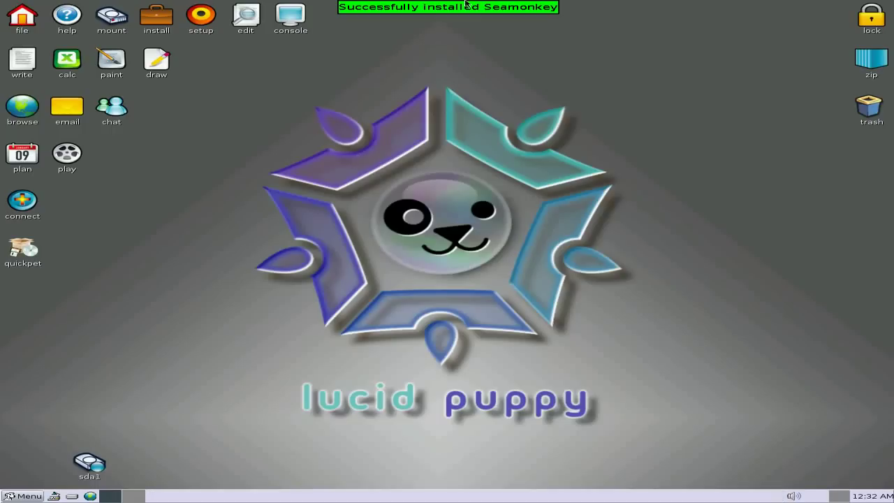
click(467, 9)
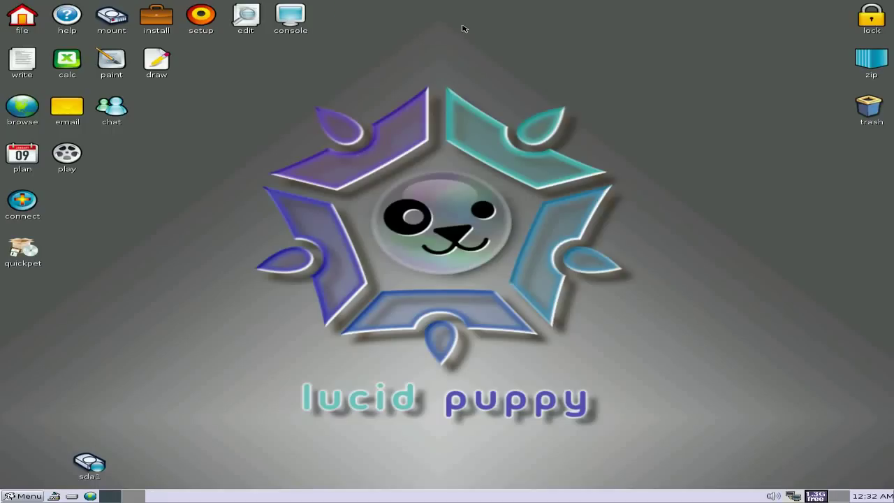
Step: Launch SeaMonkey maximized and open its Google search page without the sidebar
click(27, 115)
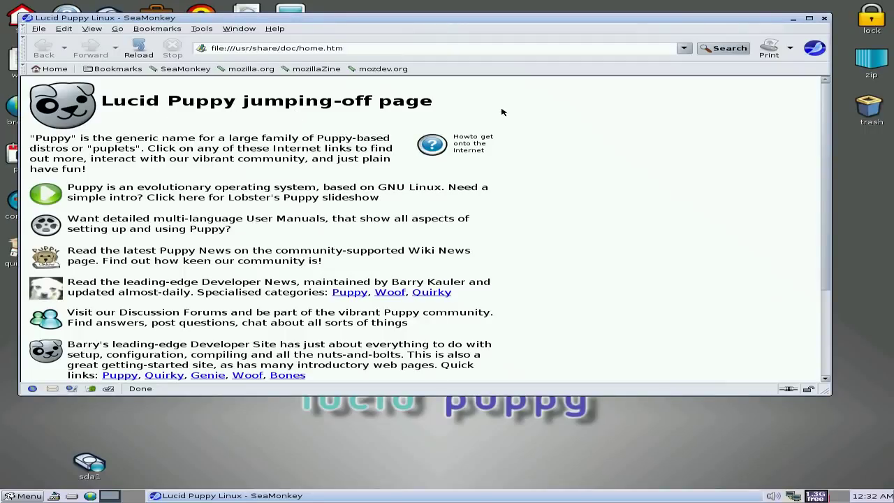
click(809, 19)
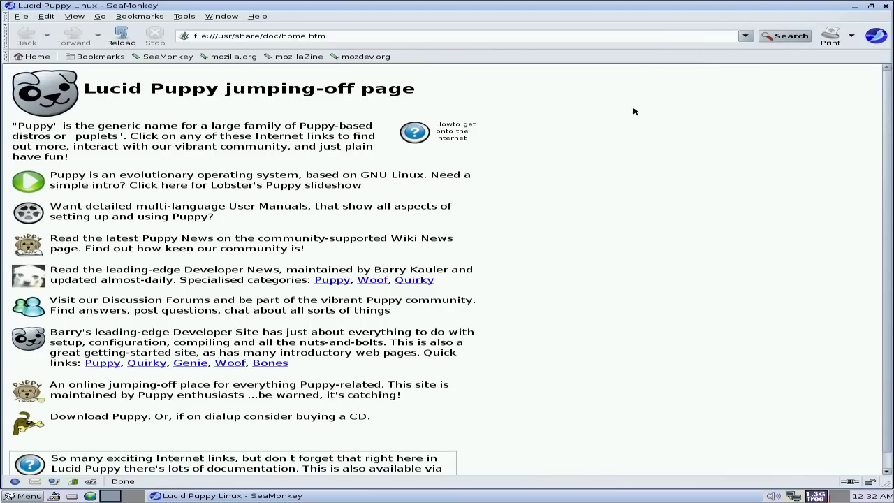
click(790, 37)
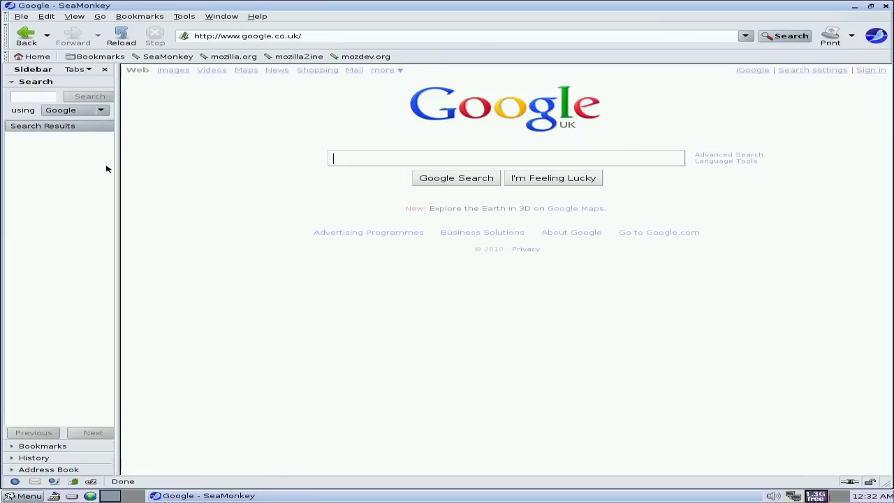
click(105, 70)
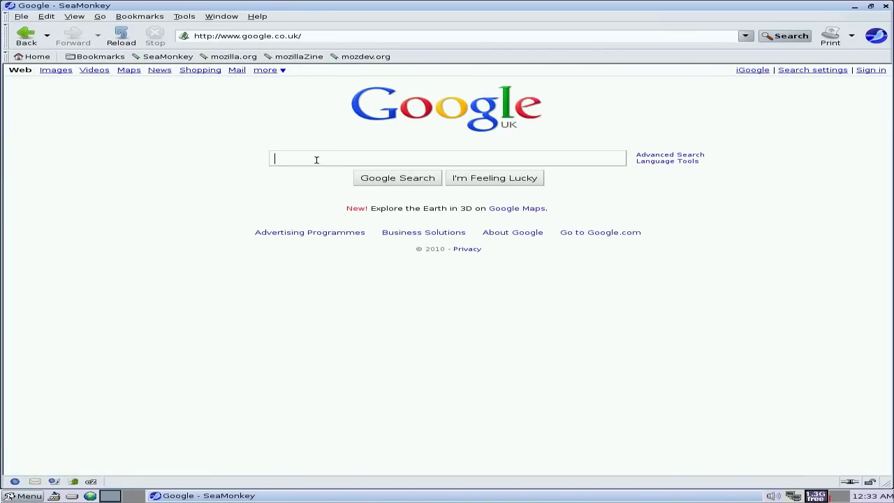
Step: Search Google for 'bbc' and open the BBC iPlayer home page
text(bbc)
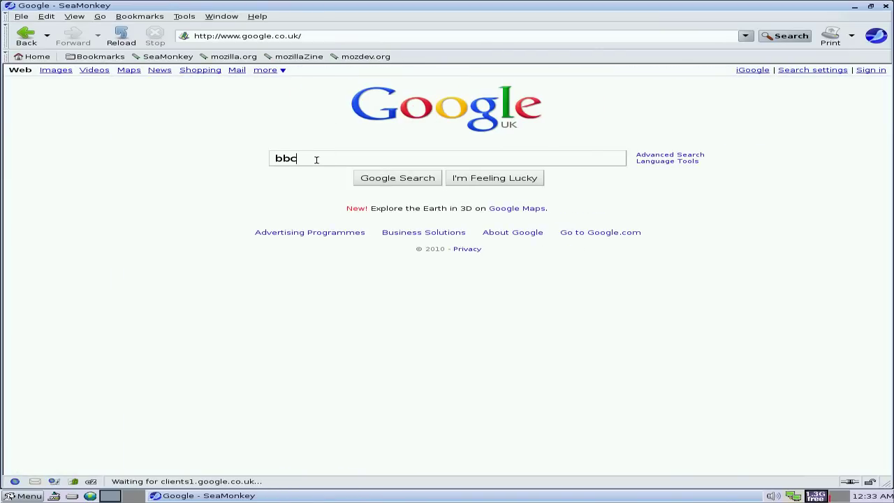
key(Return)
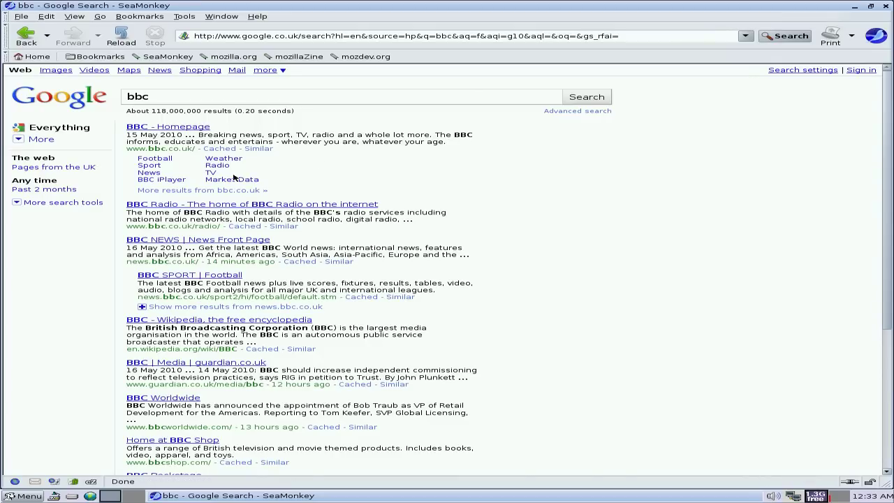
click(183, 181)
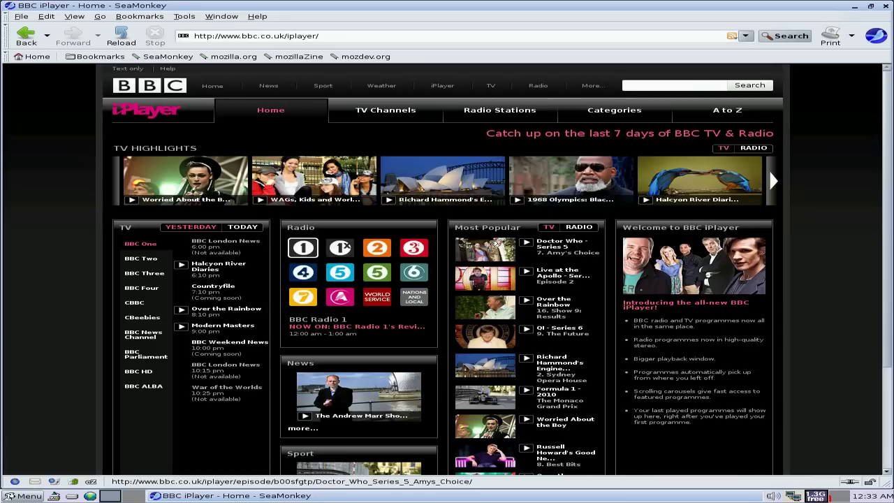
Step: Play the Doctor Who Series 5 episode 'Amy's Choice' on iPlayer, then close SeaMonkey
click(492, 250)
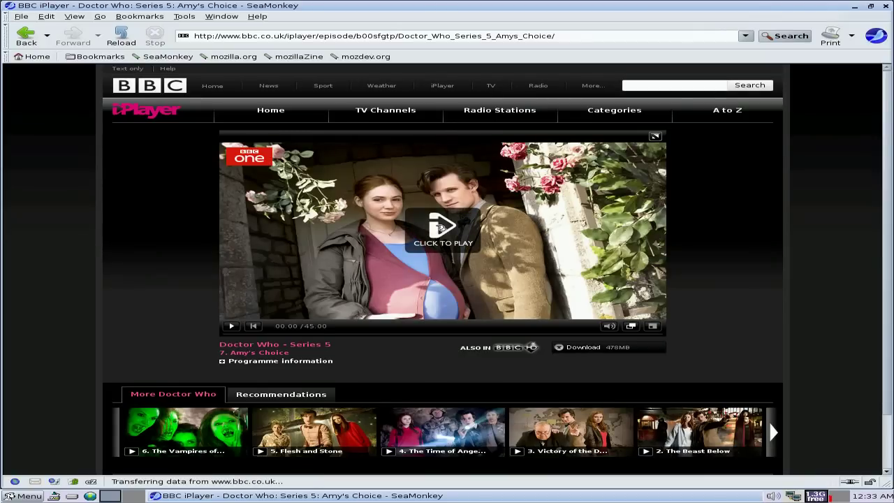
click(440, 227)
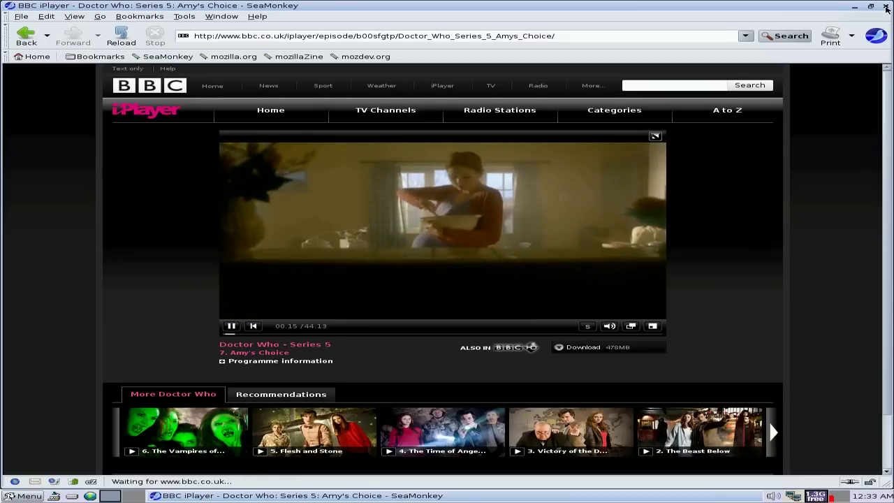
click(886, 8)
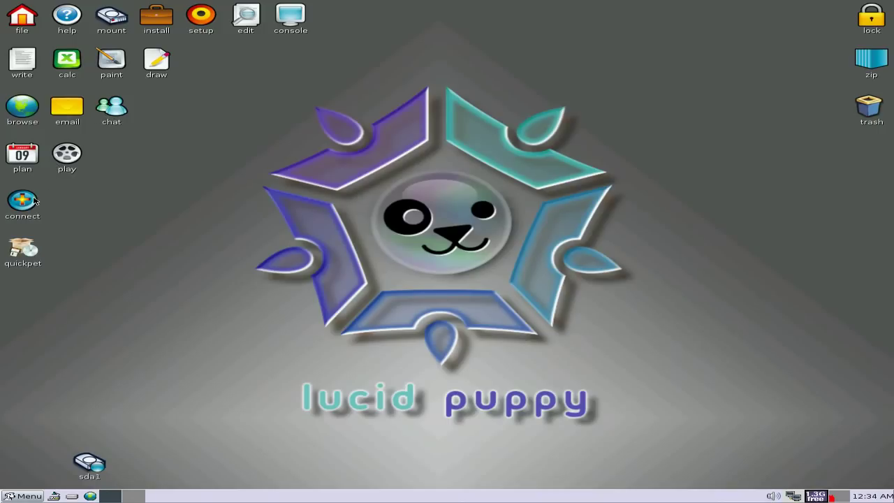
Step: Open Quickpet and browse the Internet, Useful, Drivers and Update tabs, ending on Popular Pets
click(28, 249)
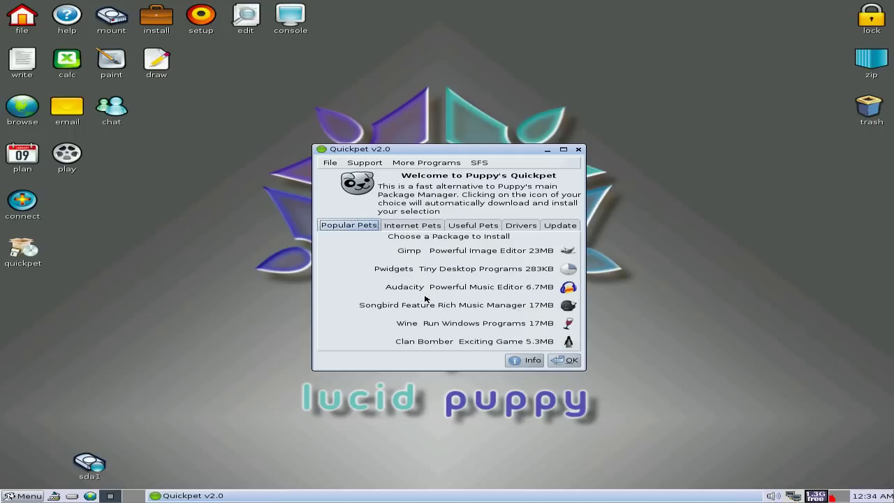
click(423, 228)
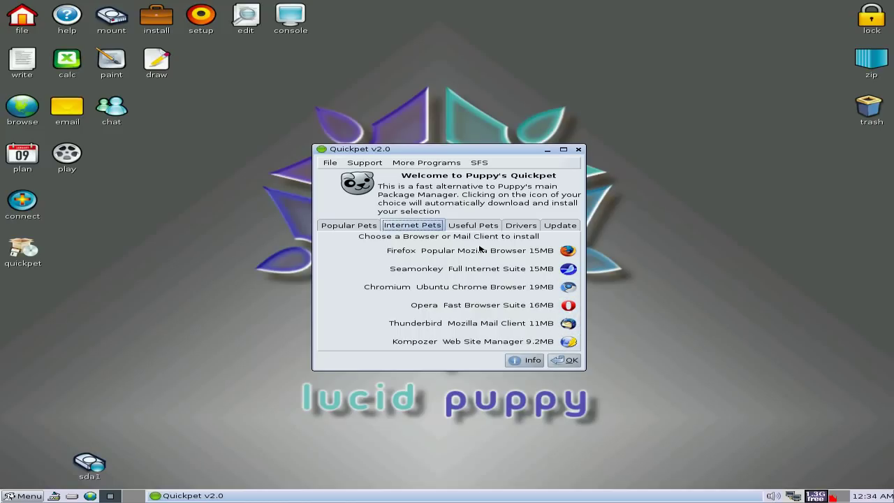
click(470, 227)
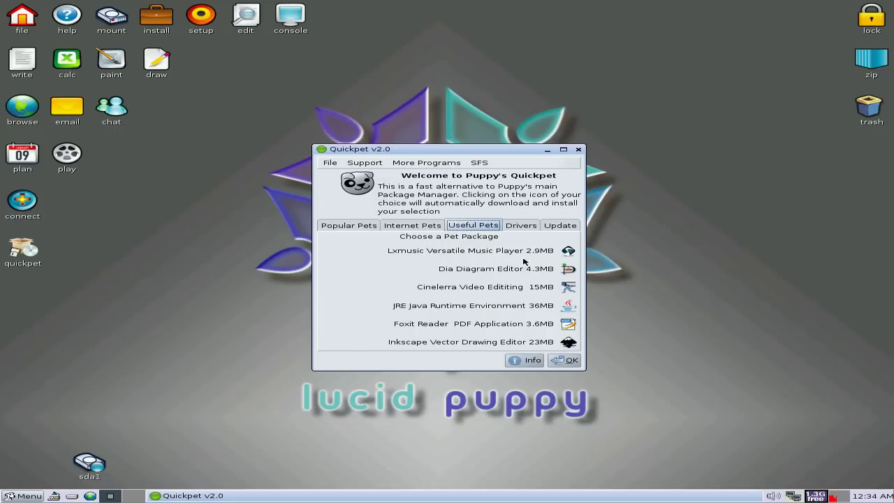
click(526, 227)
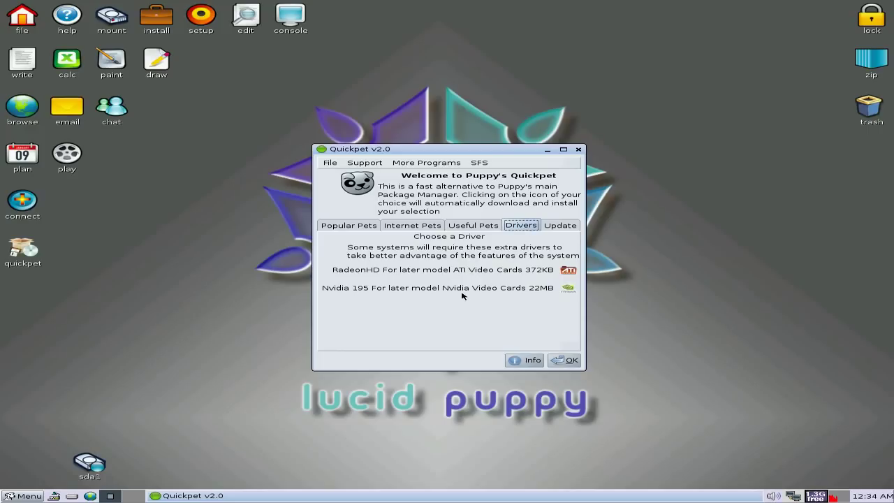
click(561, 227)
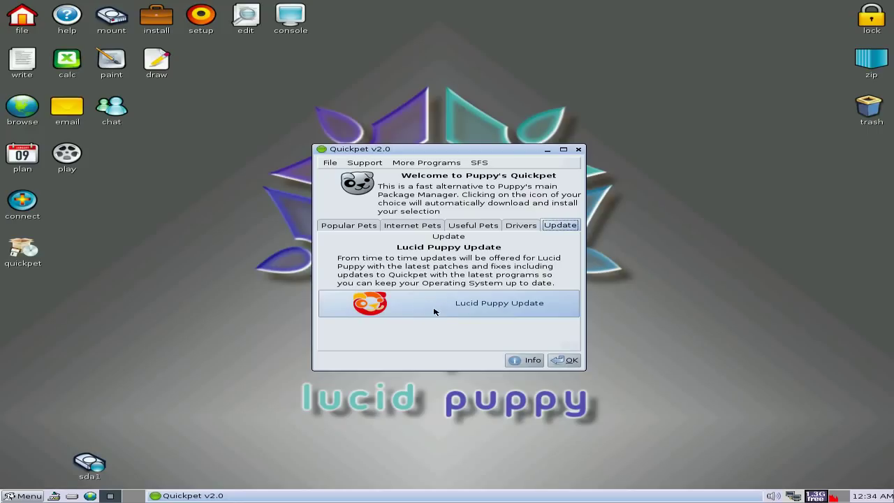
click(411, 227)
click(470, 228)
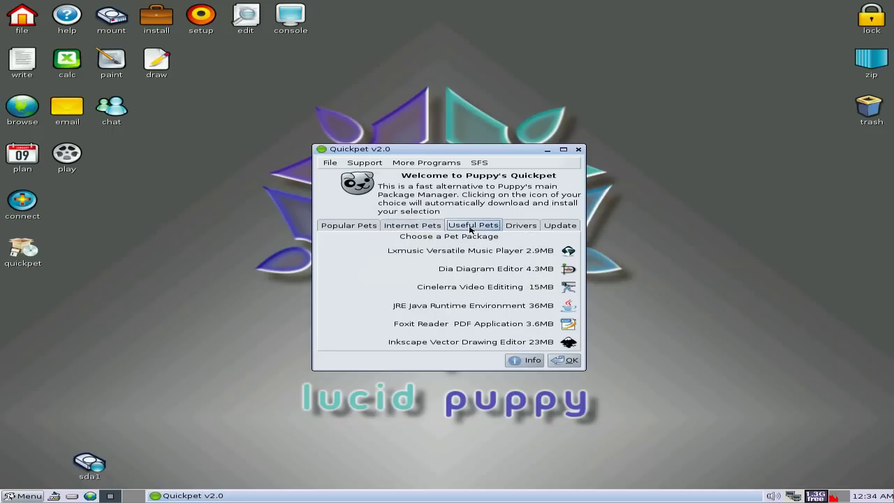
click(365, 228)
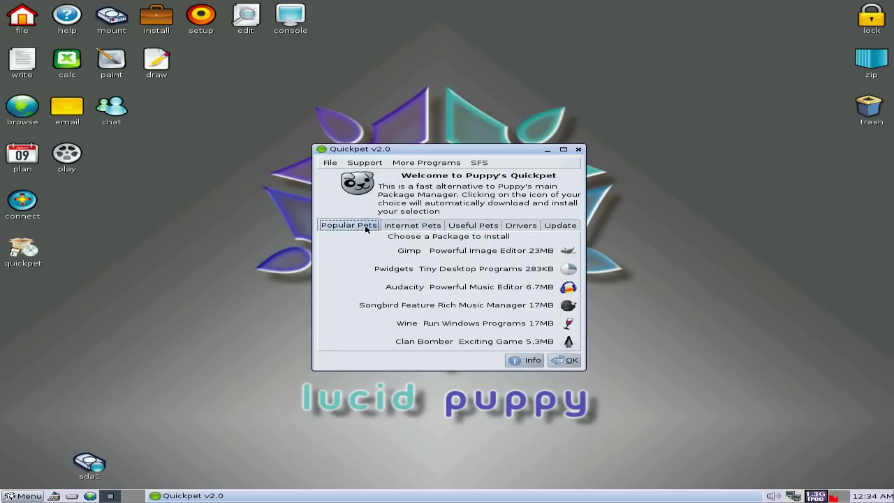
Step: Install audacity_1.3.11-2-lucid-i386.pet from Quickpet and dismiss the success messages
click(567, 287)
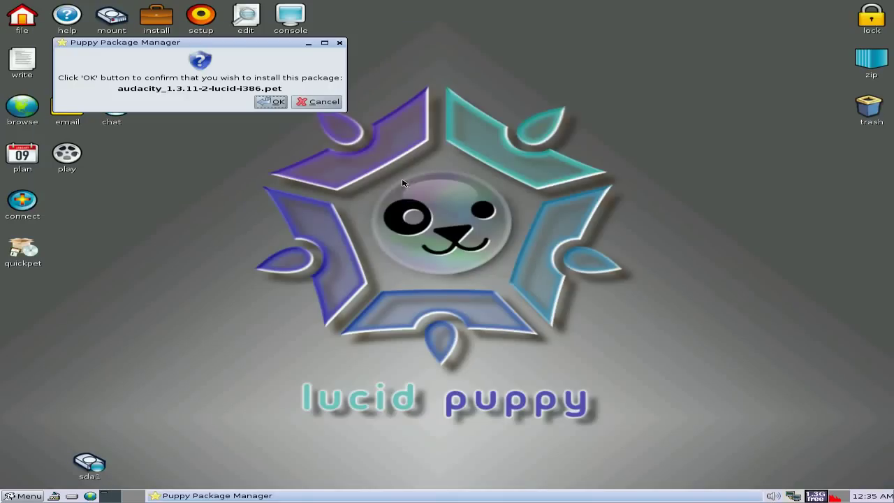
click(270, 102)
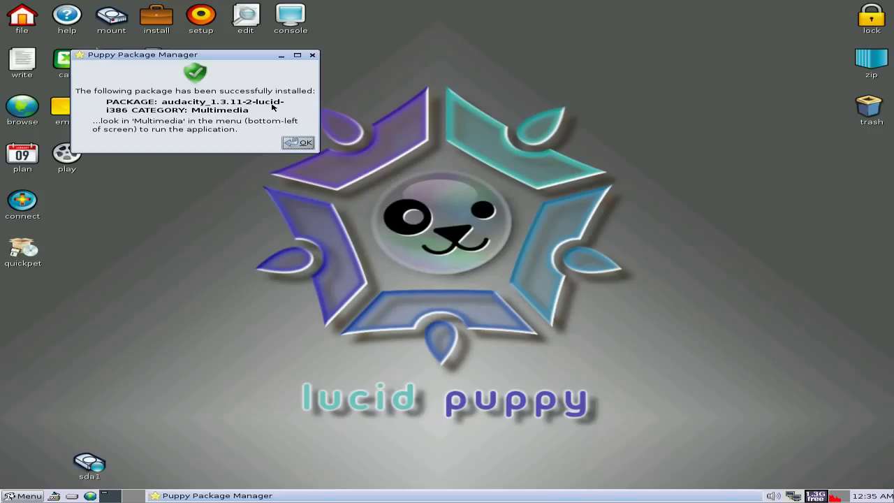
click(297, 144)
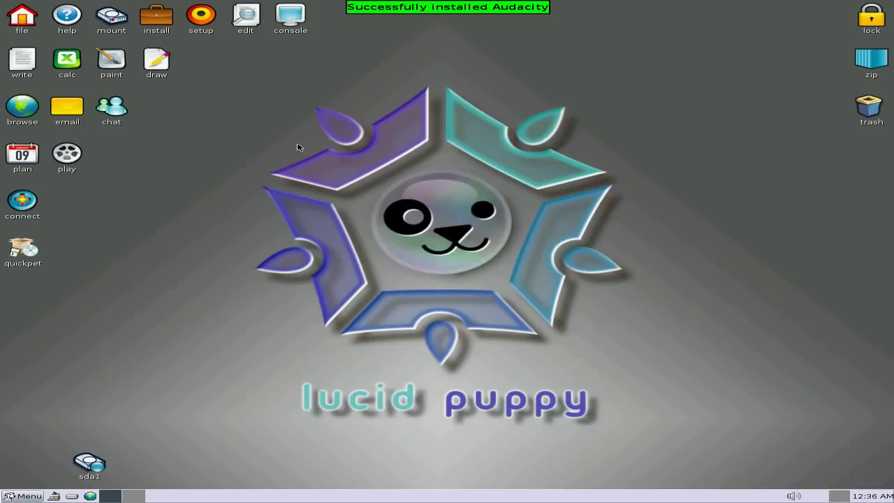
click(432, 14)
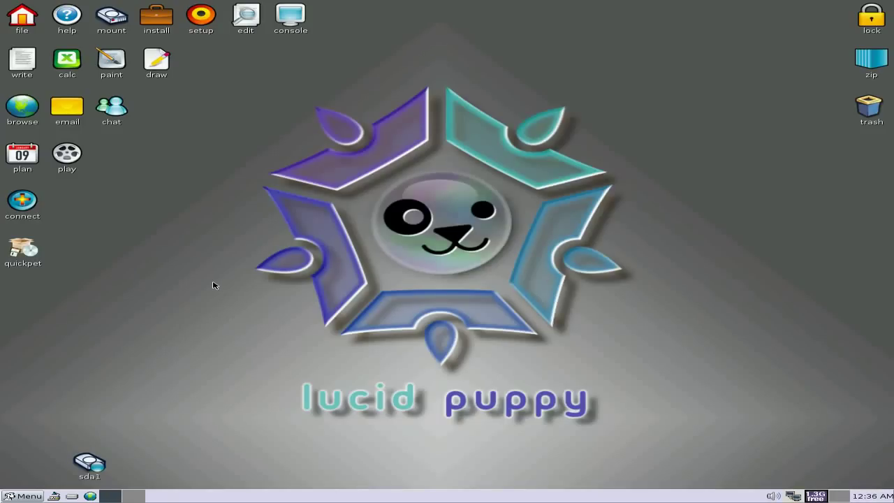
click(20, 499)
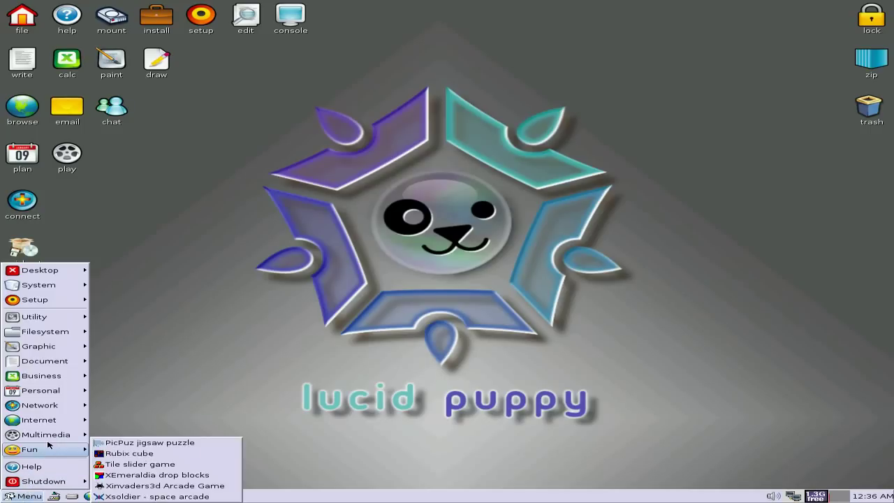
mouse_move(53, 434)
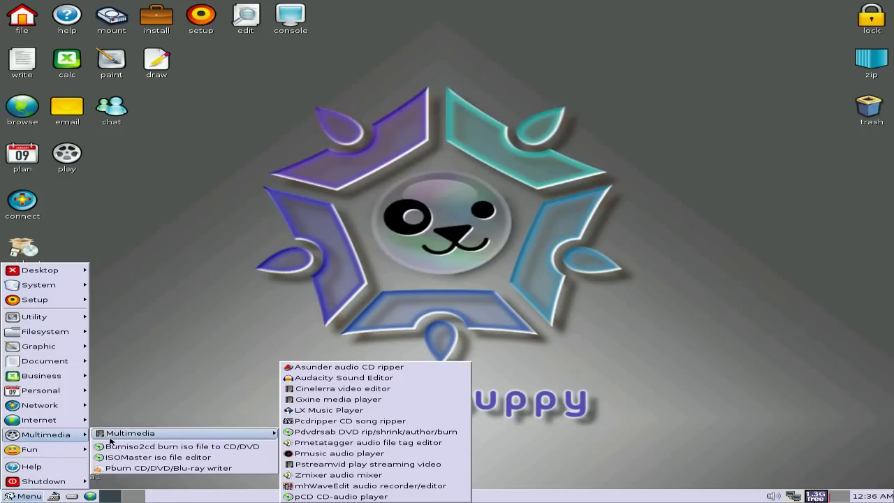
mouse_move(115, 438)
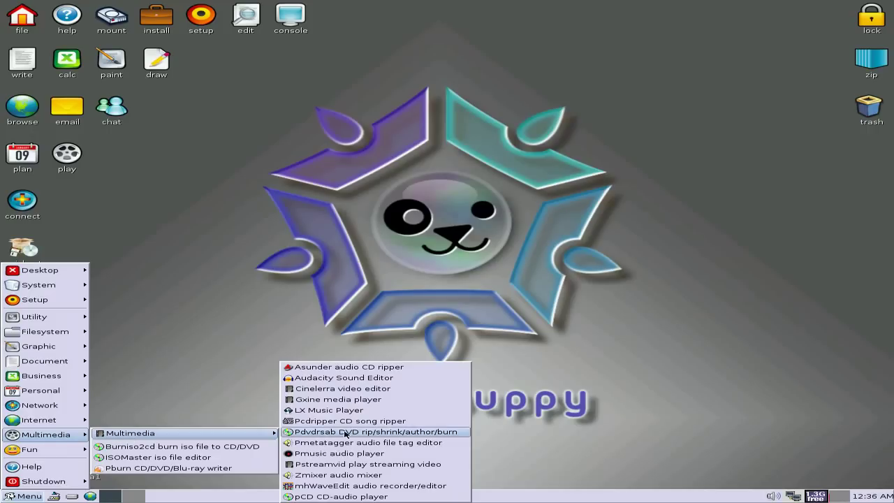
click(366, 380)
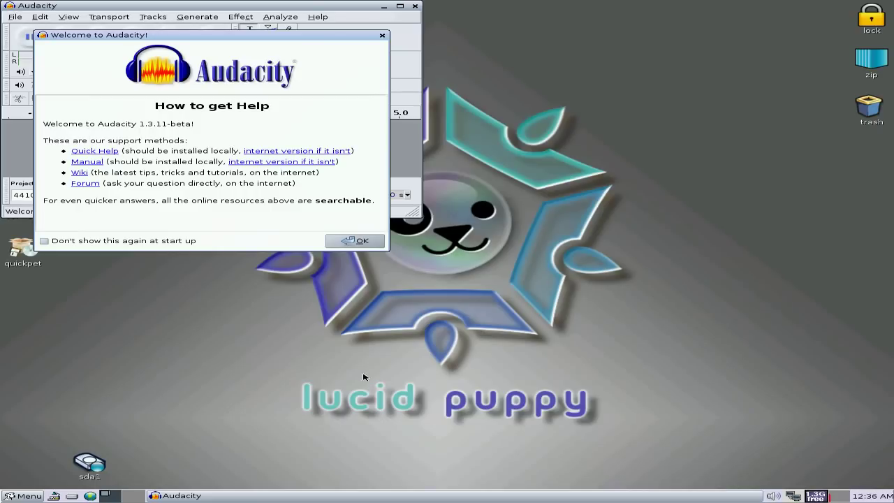
click(355, 240)
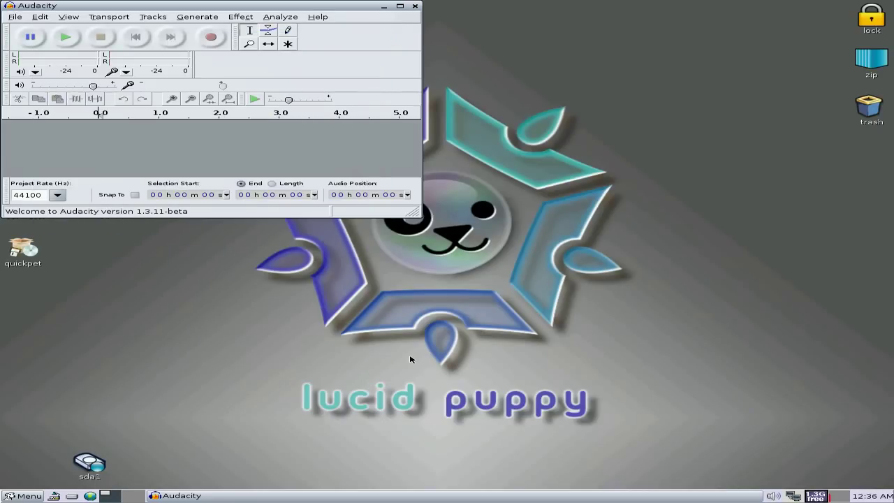
click(399, 6)
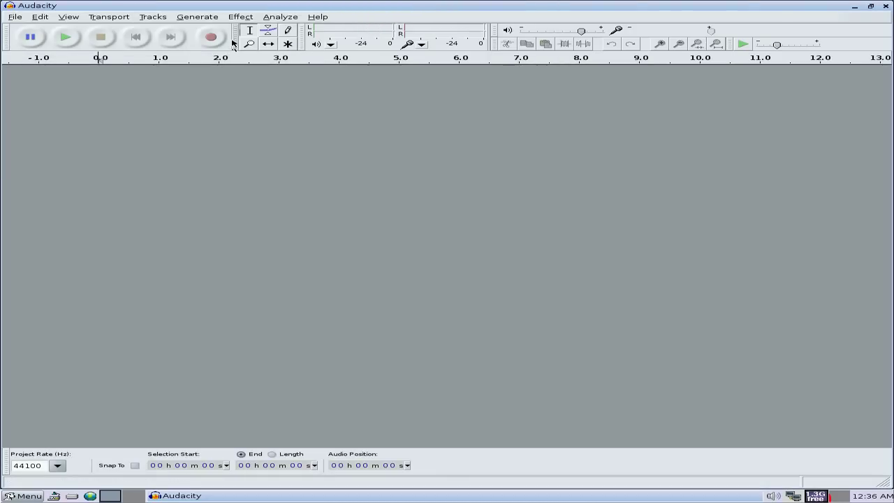
click(238, 18)
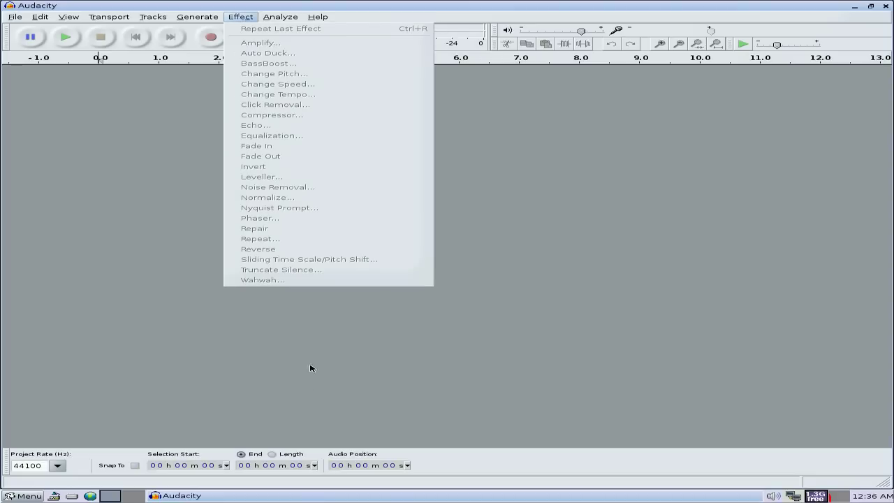
click(611, 188)
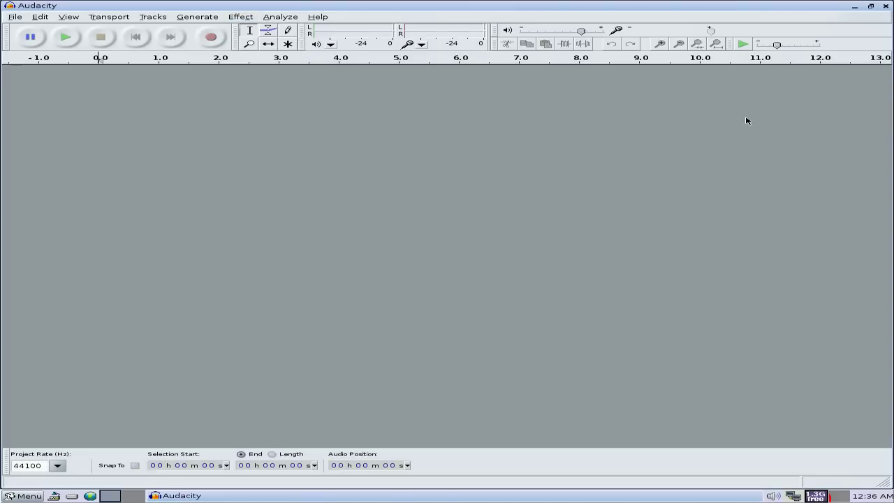
click(886, 7)
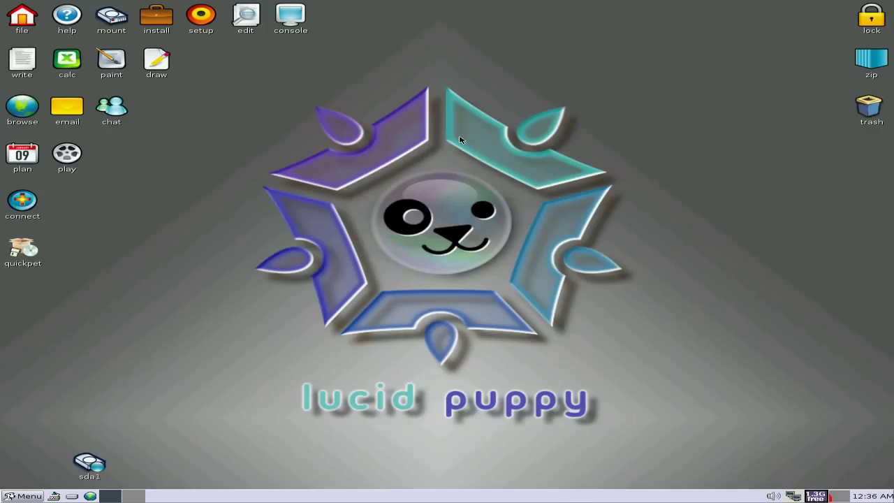
Step: Launch Cinelerra from the desktop applications menu and dismiss the tip of the day
right_click(487, 126)
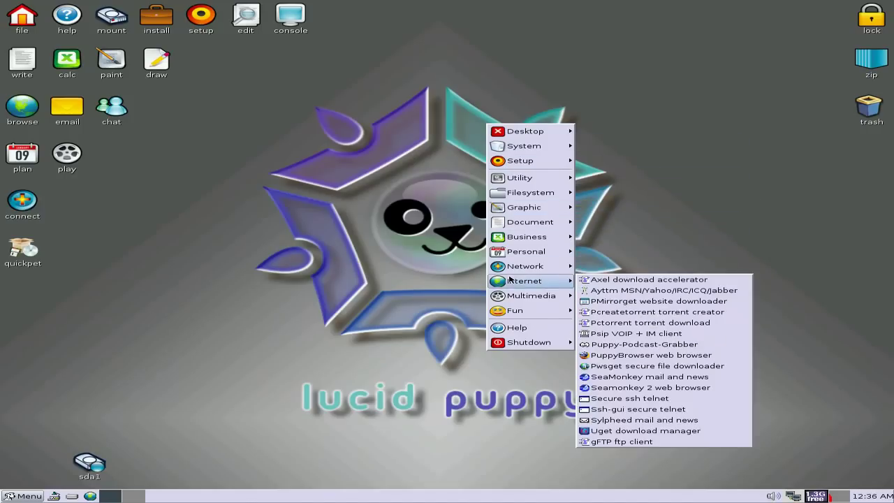
mouse_move(516, 298)
mouse_move(586, 299)
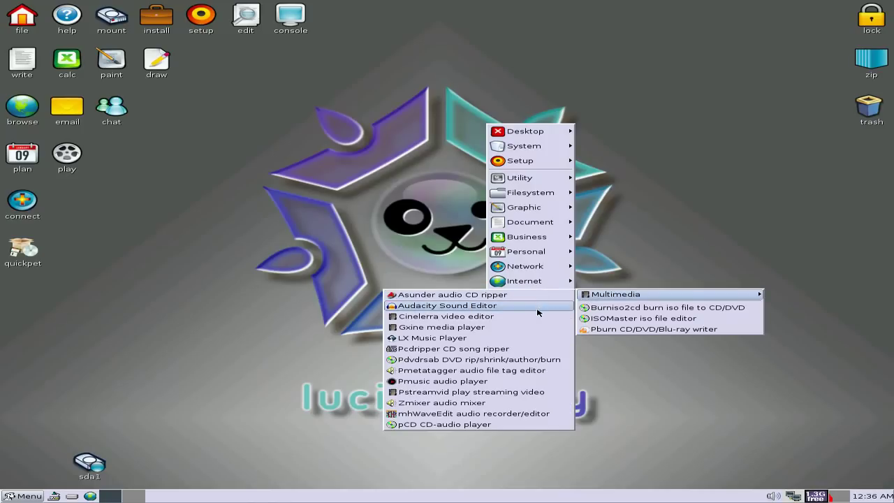
click(534, 317)
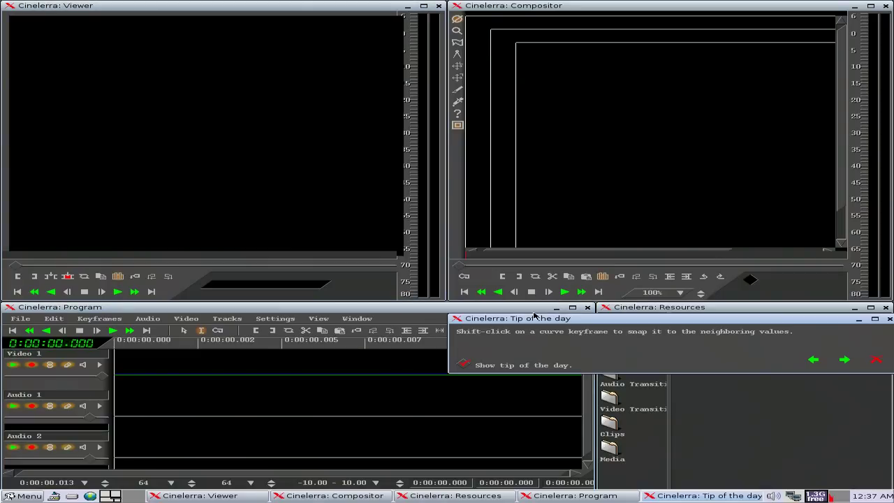
click(875, 361)
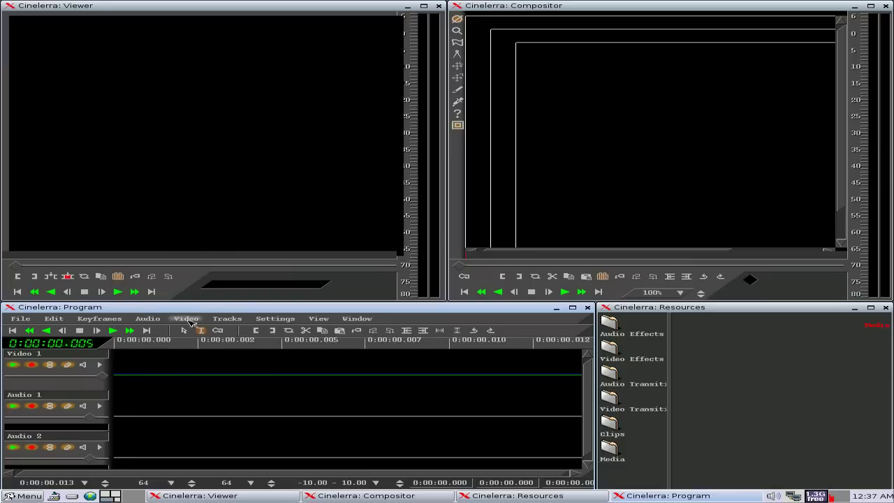
Step: Close Cinelerra's Viewer, Compositor, Resources and Program windows
click(624, 329)
click(439, 6)
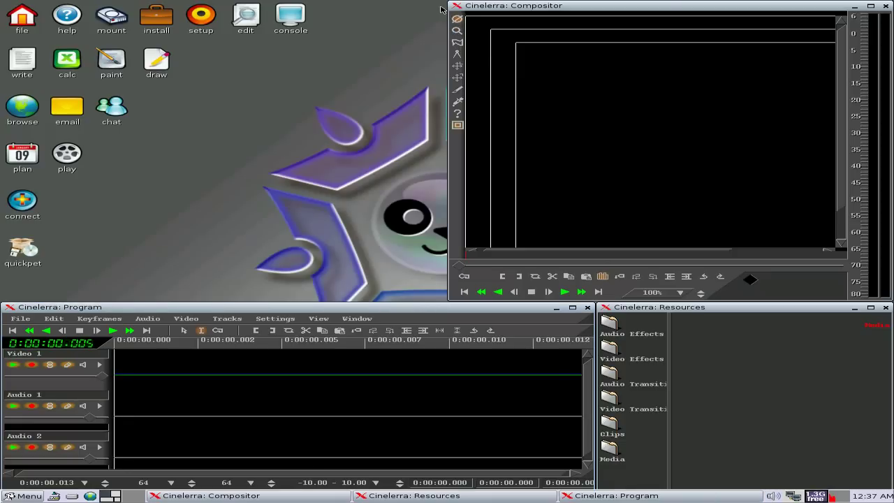
click(886, 6)
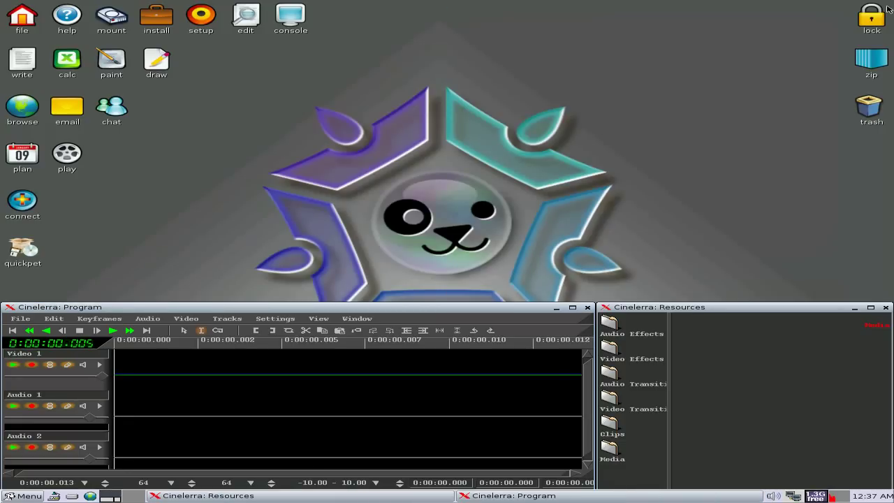
click(588, 308)
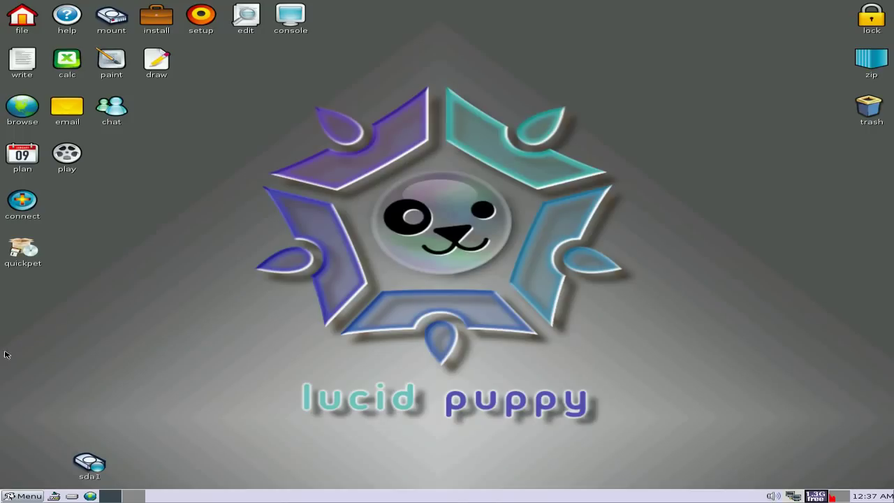
Step: Launch LX Music Player from the Multimedia menu, close it, then open and close the home folder
click(26, 498)
mouse_move(46, 437)
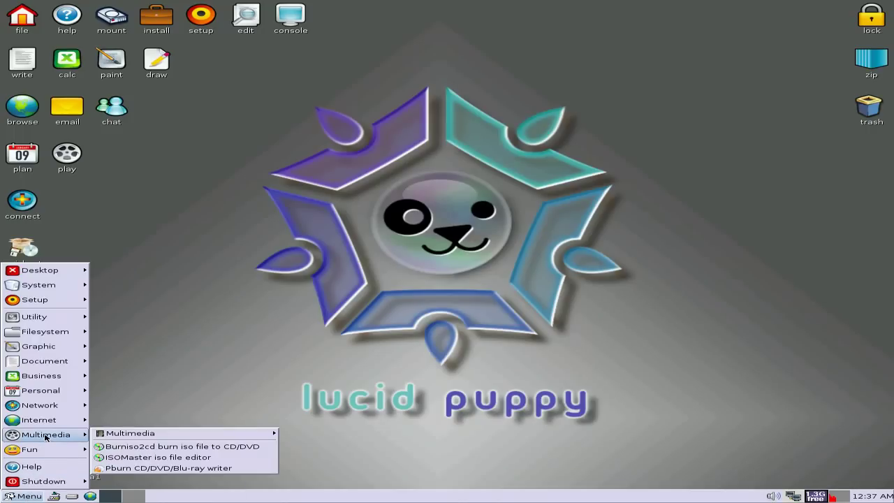
mouse_move(144, 437)
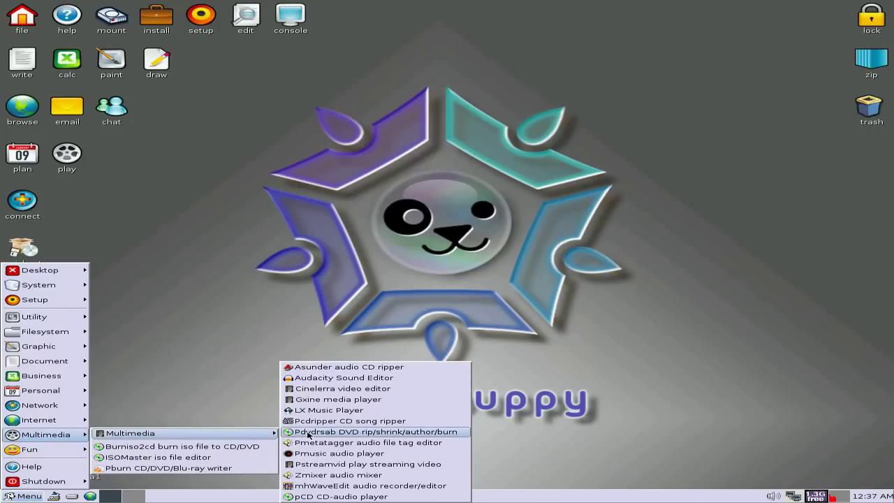
click(340, 412)
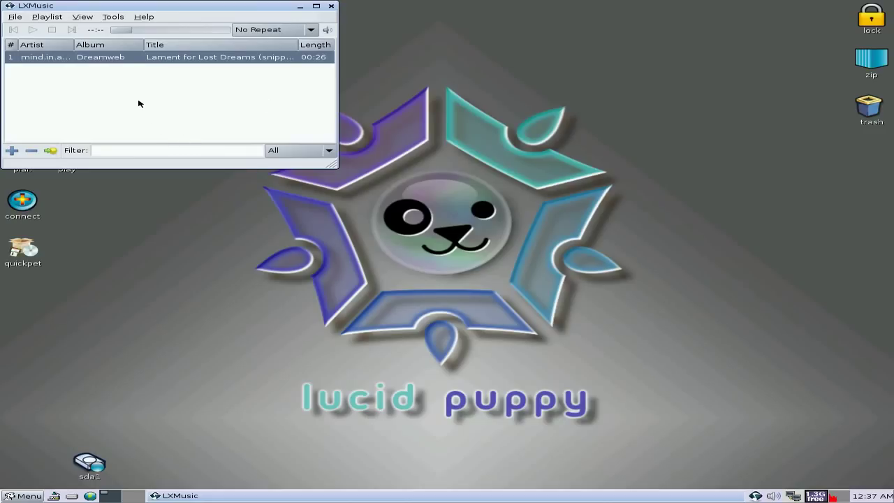
click(331, 6)
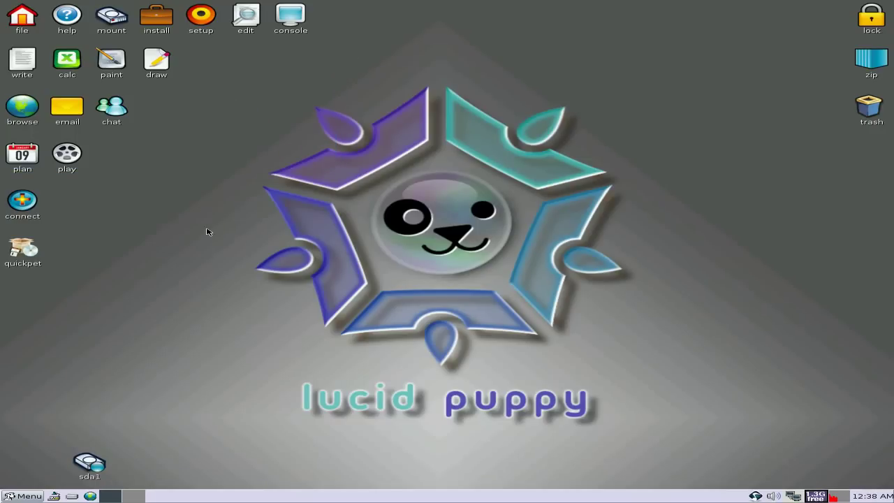
click(26, 23)
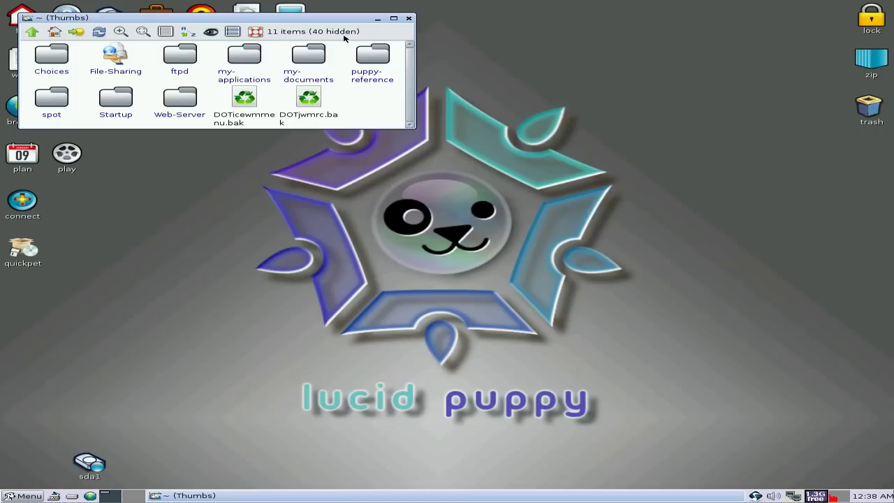
click(410, 19)
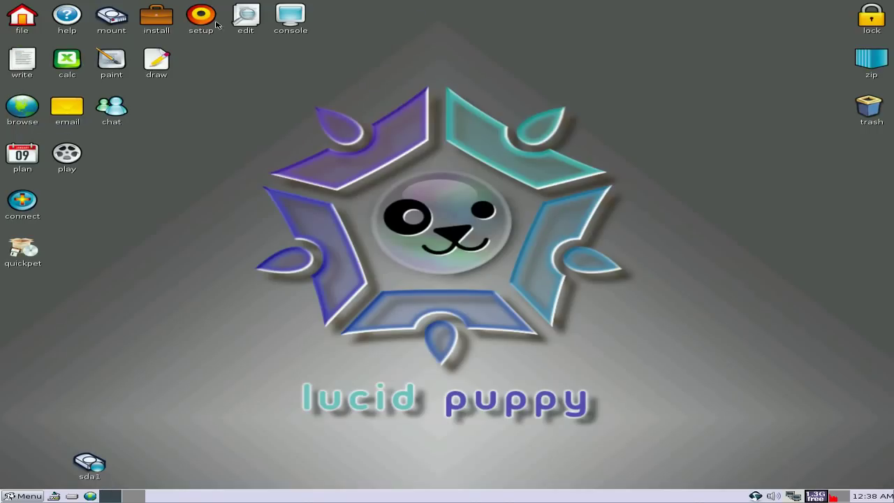
click(159, 23)
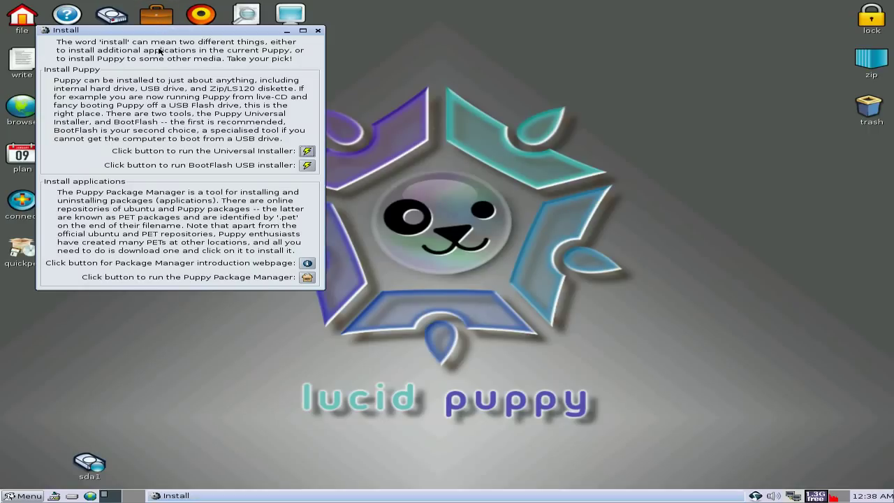
click(307, 279)
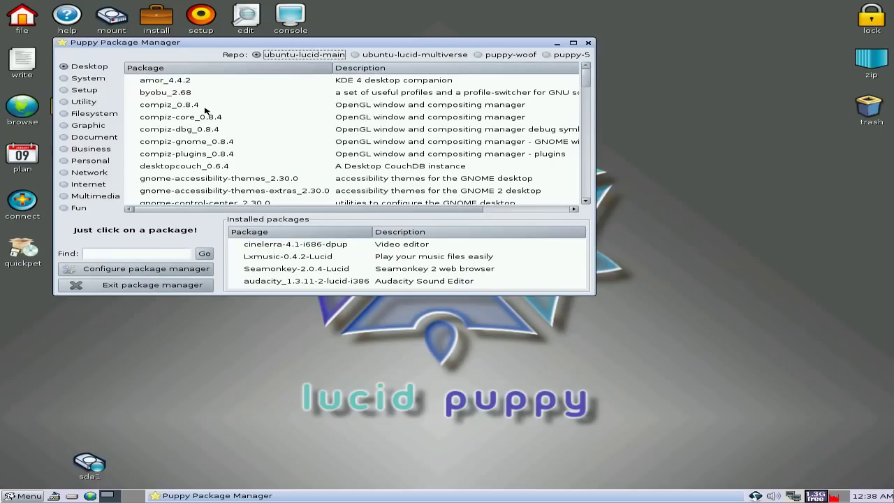
scroll(294, 107, down, 5)
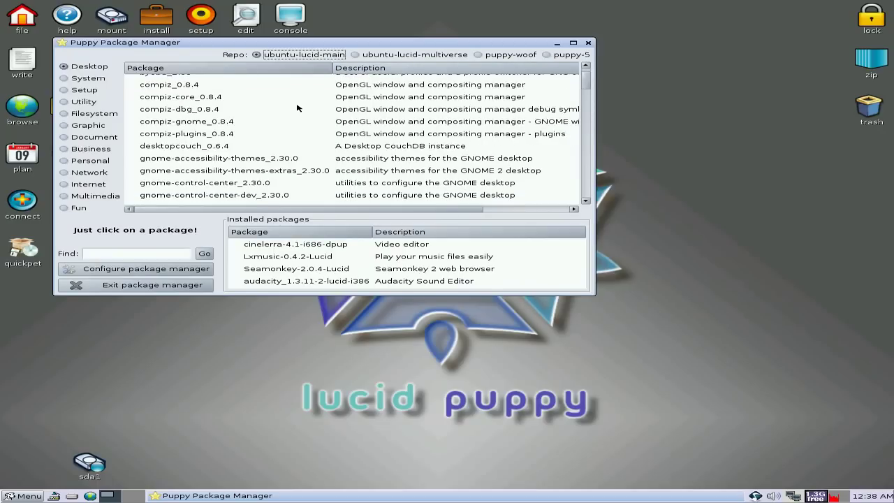
scroll(297, 107, down, 6)
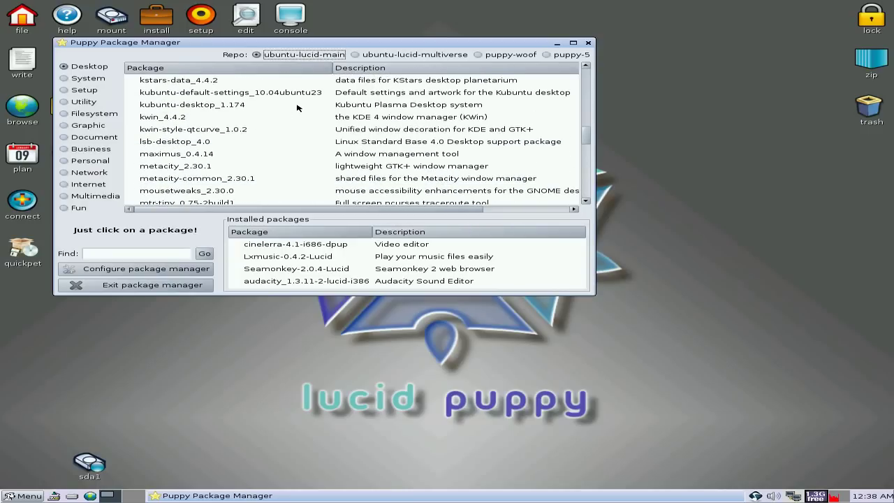
scroll(297, 106, down, 3)
scroll(297, 107, down, 3)
scroll(297, 107, down, 5)
scroll(297, 107, down, 1)
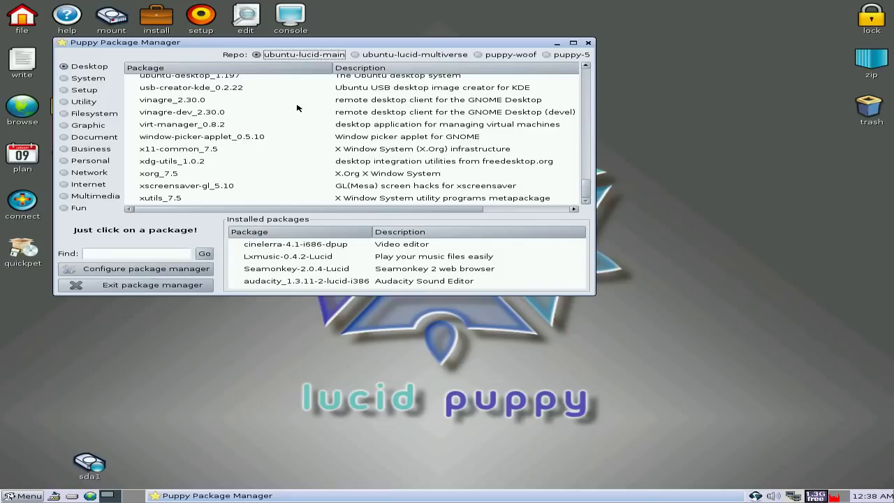
scroll(283, 107, up, 20)
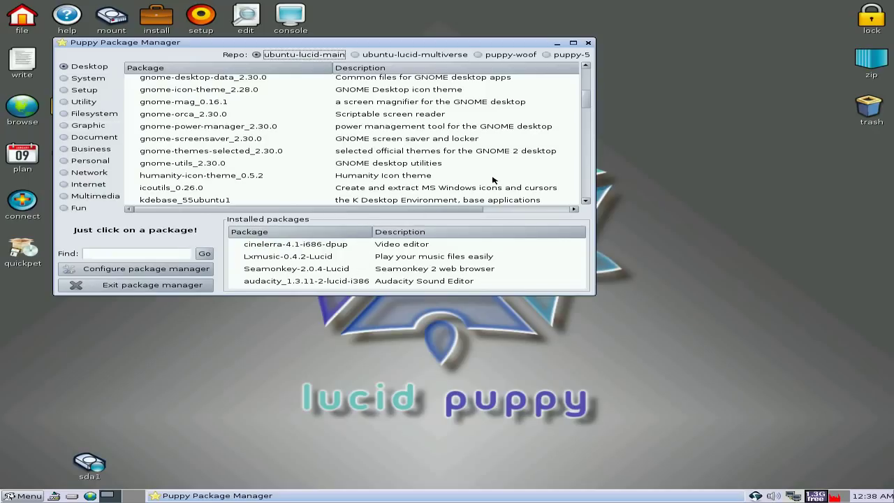
click(589, 44)
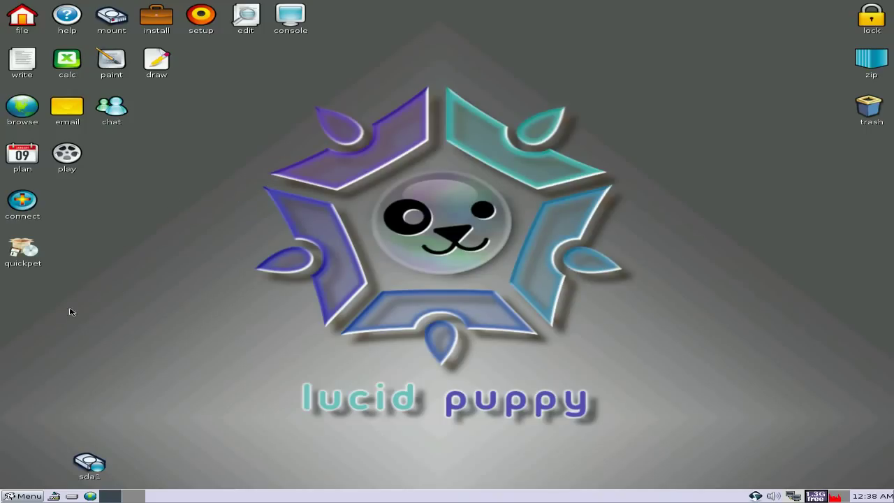
Step: Start Lucid Puppy Update from Quickpet's Update tab, then reopen Quickpet and close it
click(30, 256)
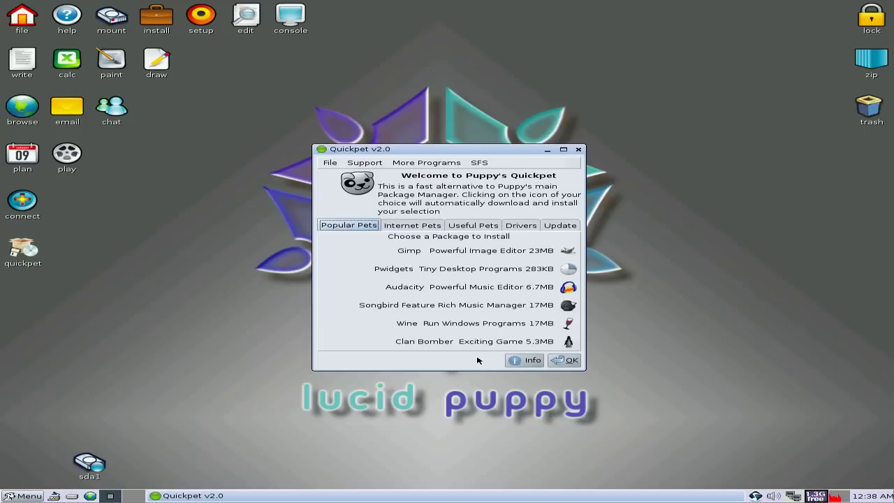
click(559, 226)
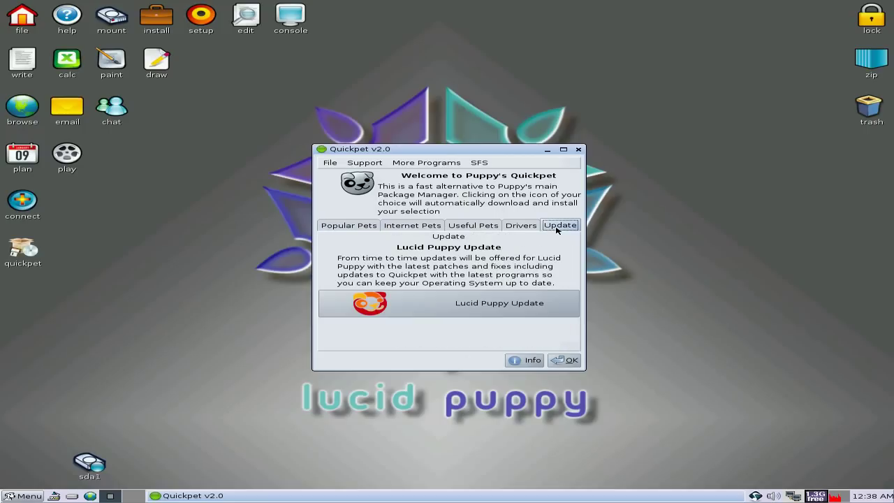
click(441, 309)
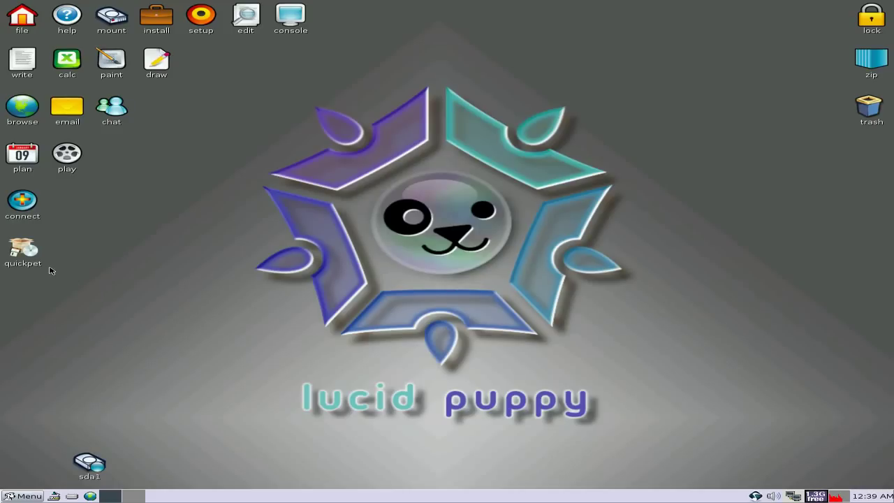
click(26, 255)
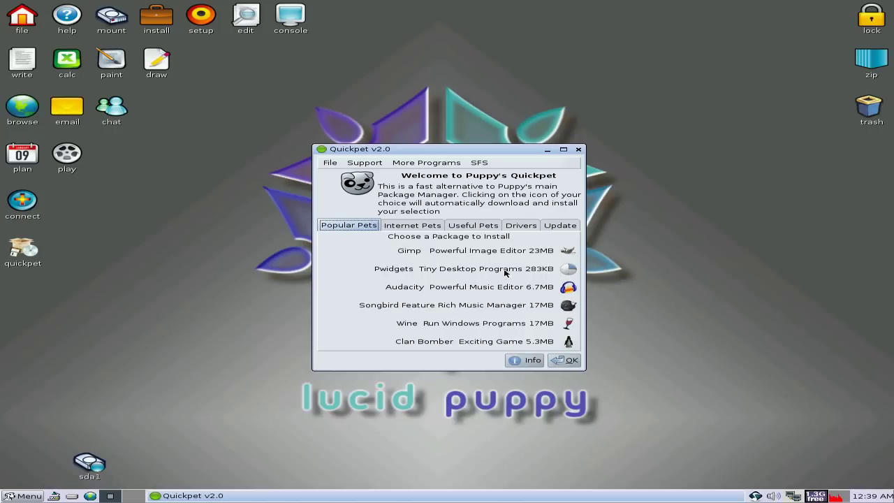
click(578, 150)
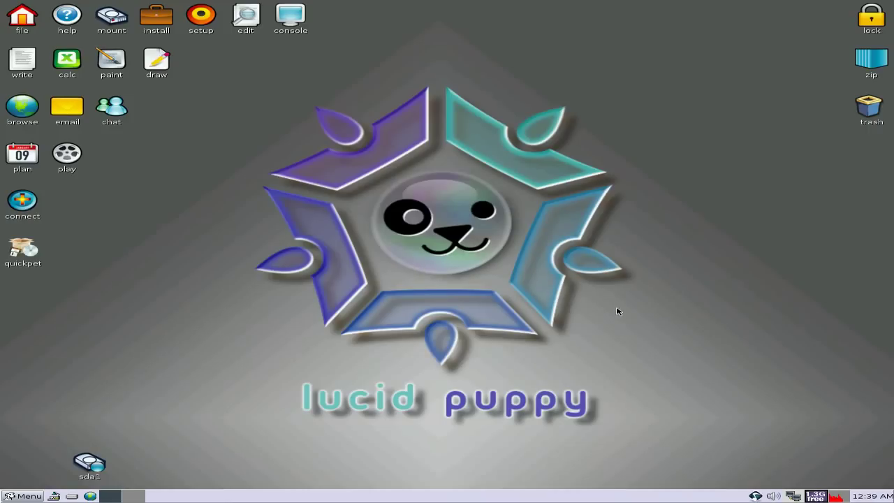
Step: Quit LXMusic from its system tray icon menu
right_click(755, 497)
click(765, 492)
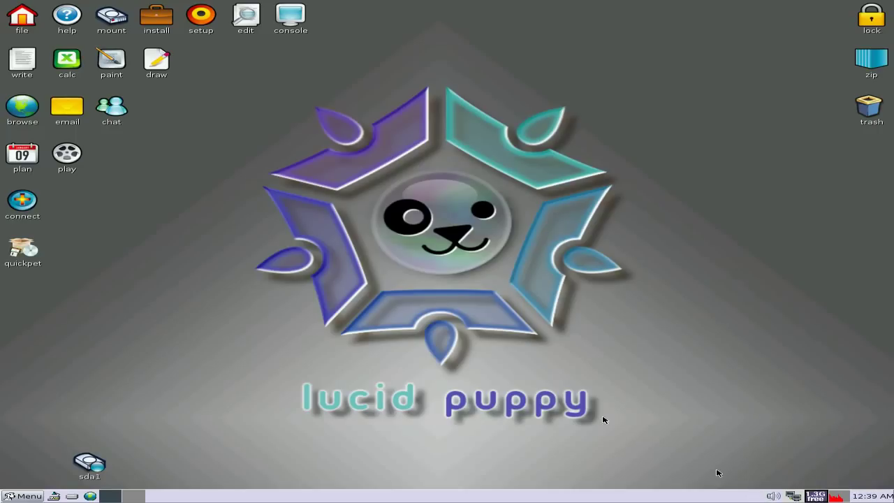